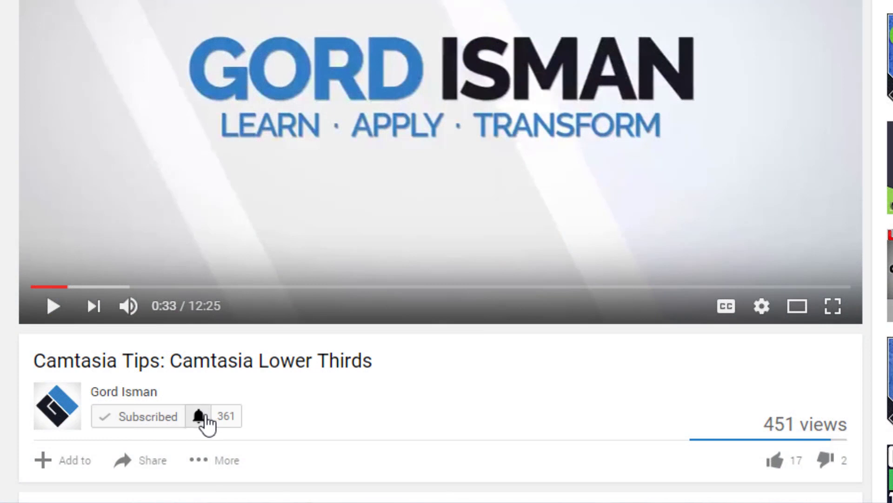
Open the channel's notification settings from the bell icon beside Subscribed
{"action": "left_click", "coordinate": [200, 417]}
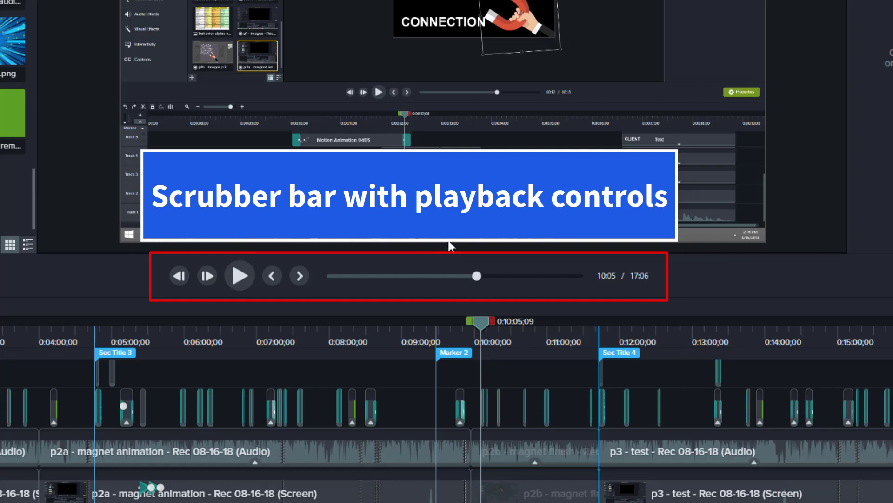
Enlarge the timeline panel, scrub ahead to about 10:55, then back to 0:08:53;24
{"action": "left_click_drag", "start_coordinate": [432, 255], "coordinate": [429, 228]}
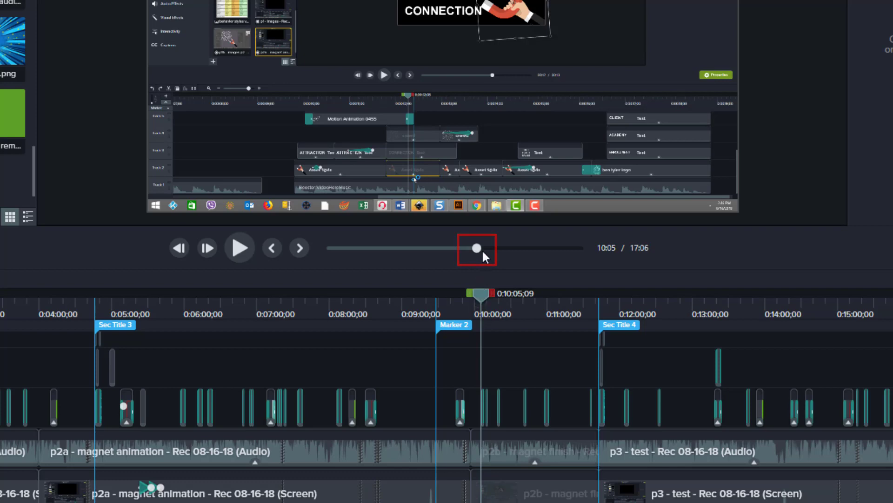
{"action": "mouse_move", "coordinate": [478, 250]}
{"action": "left_mouse_down"}
{"action": "mouse_move", "coordinate": [495, 246]}
{"action": "mouse_move", "coordinate": [465, 251]}
{"action": "left_mouse_up"}
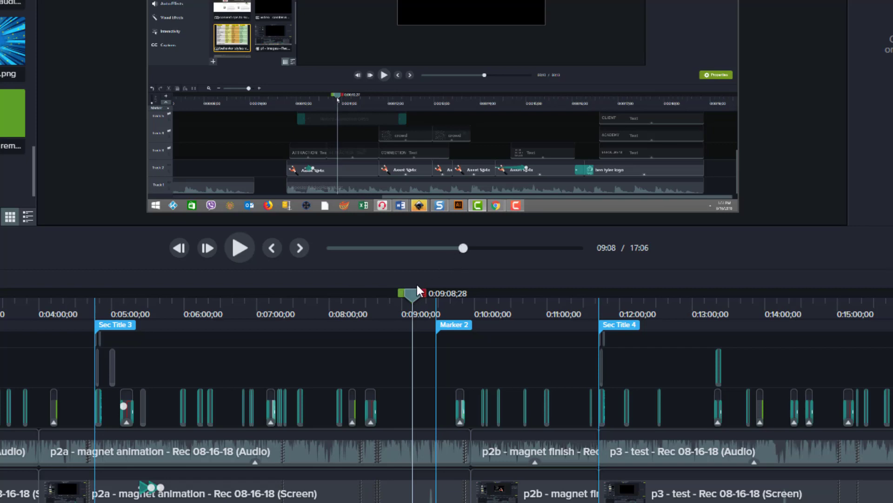
{"action": "left_click_drag", "start_coordinate": [465, 247], "coordinate": [500, 245]}
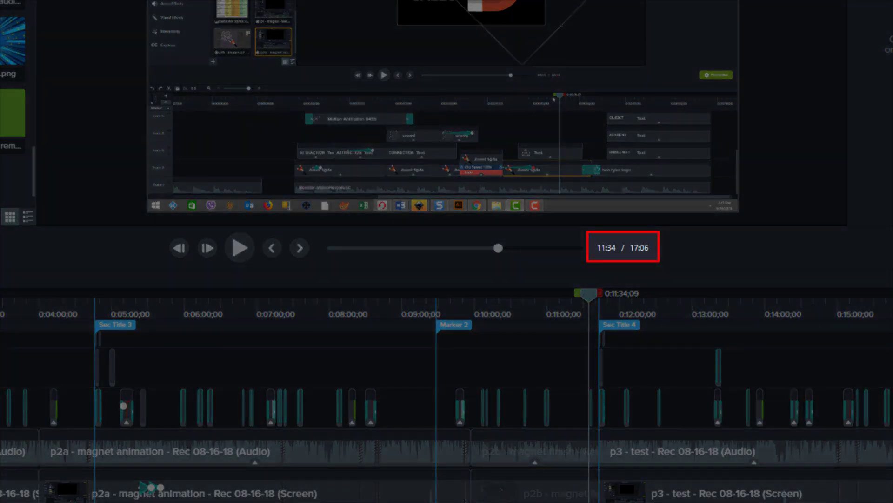
{"action": "left_click_drag", "start_coordinate": [588, 292], "coordinate": [394, 304]}
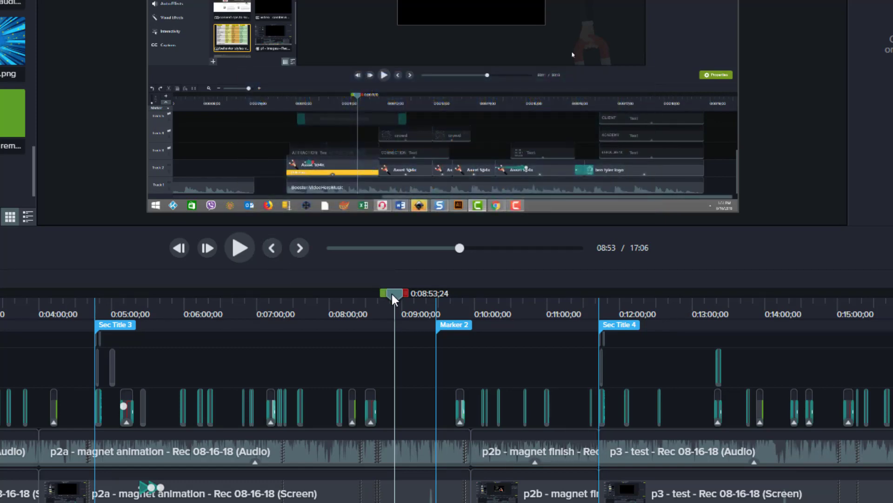
Jump forward five edit points, back one, then step back a frame to 0:10:09;10
{"action": "left_click", "coordinate": [300, 247]}
{"action": "left_click", "coordinate": [300, 248]}
{"action": "left_click", "coordinate": [301, 248]}
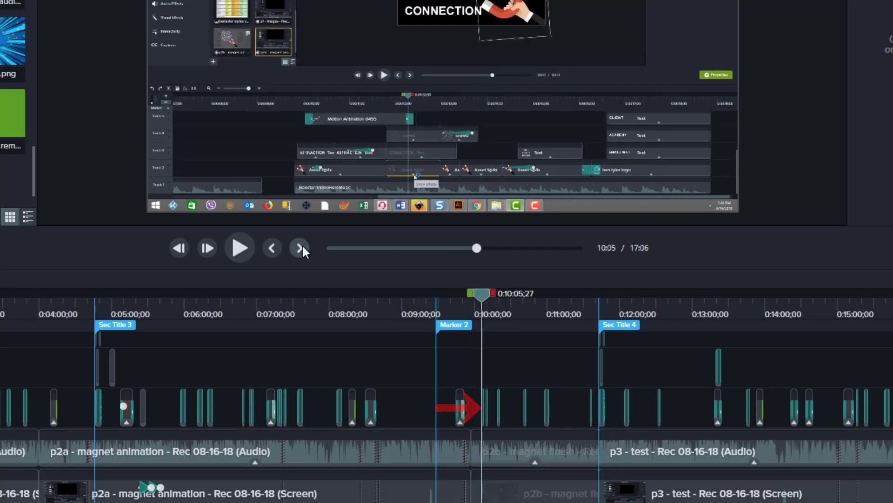
{"action": "left_click", "coordinate": [301, 247]}
{"action": "left_click", "coordinate": [301, 248]}
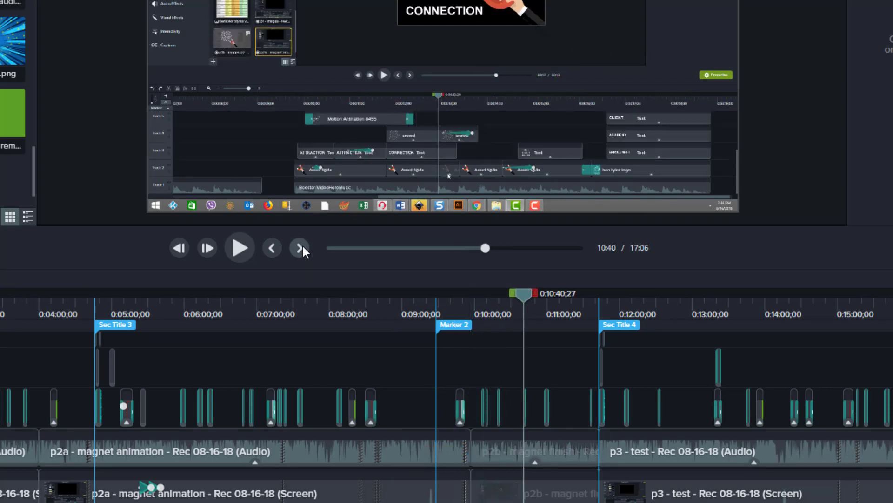
{"action": "left_click", "coordinate": [272, 247]}
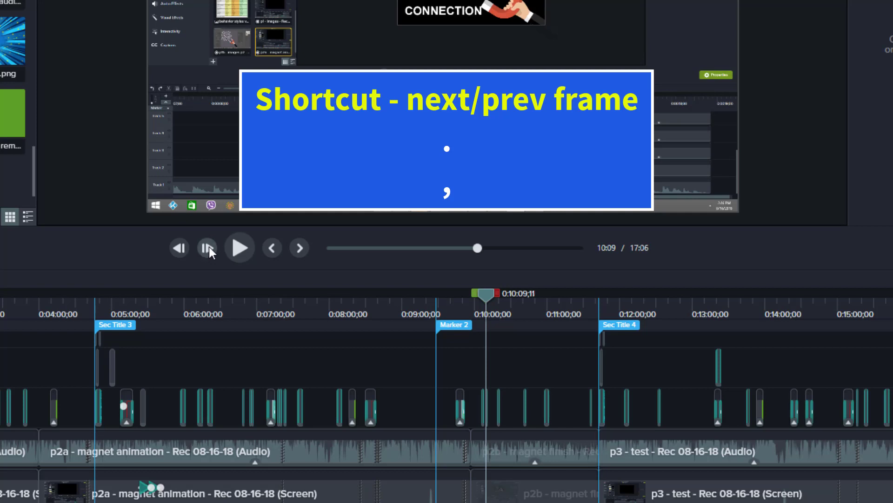
{"action": "left_click", "coordinate": [180, 246]}
{"action": "left_click", "coordinate": [180, 247]}
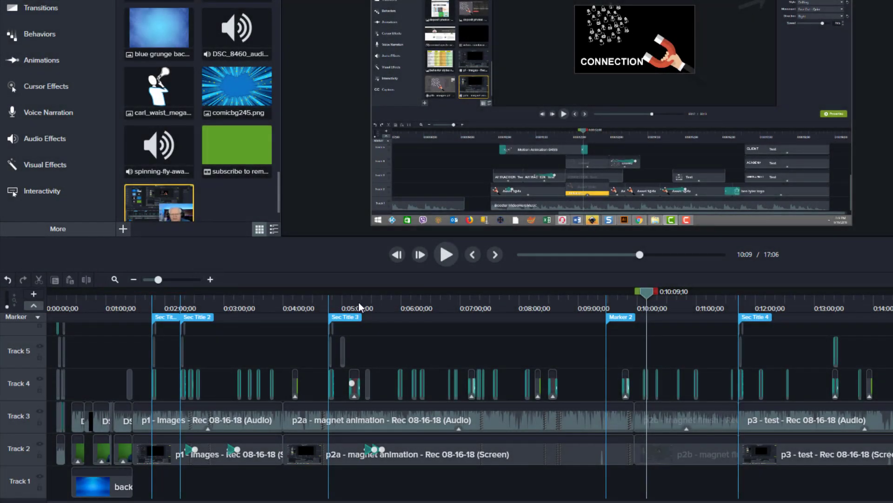
Place the playhead at 0:06:44;06, zoom the timeline in twice, then out once
{"action": "left_click", "coordinate": [445, 309]}
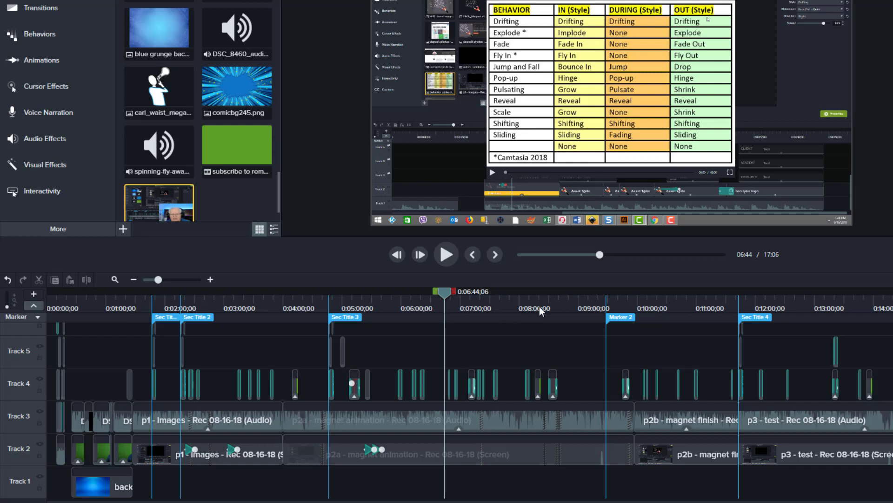
{"action": "left_click", "coordinate": [210, 280]}
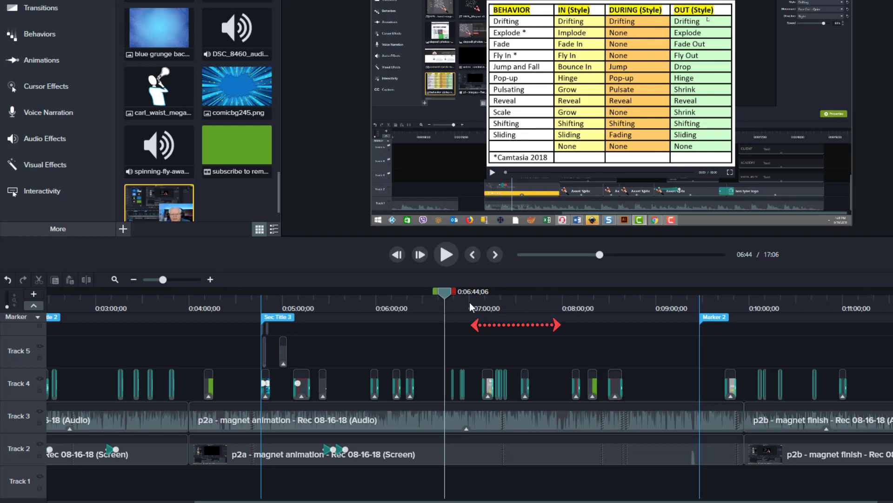
{"action": "left_click", "coordinate": [211, 280]}
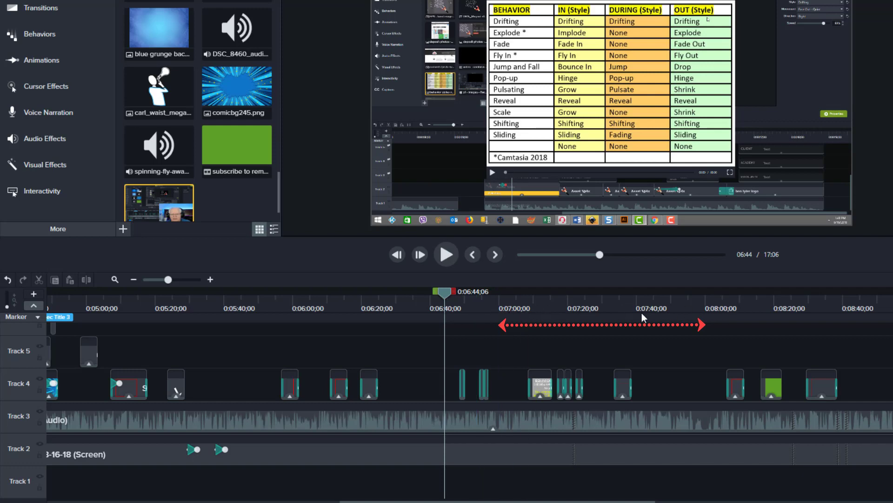
{"action": "left_click", "coordinate": [135, 278]}
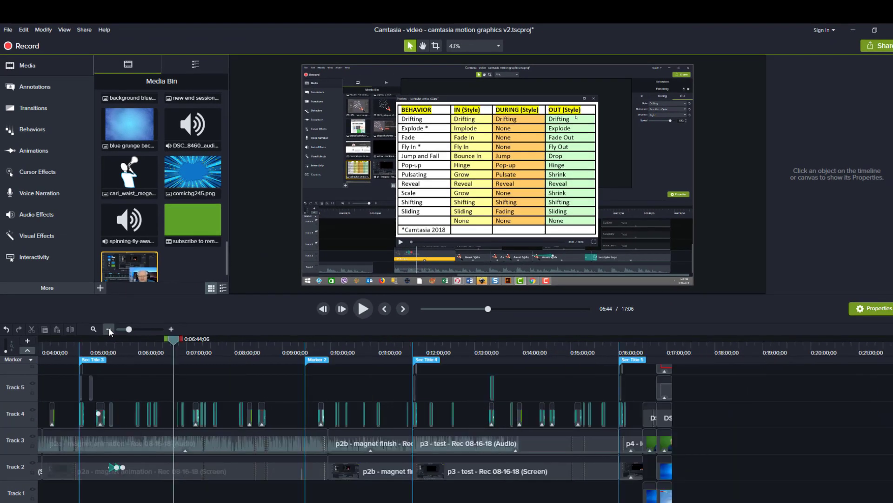
Zoom the timeline in four levels around 6:44, then Zoom to Fit the whole project
{"action": "left_click", "coordinate": [108, 329]}
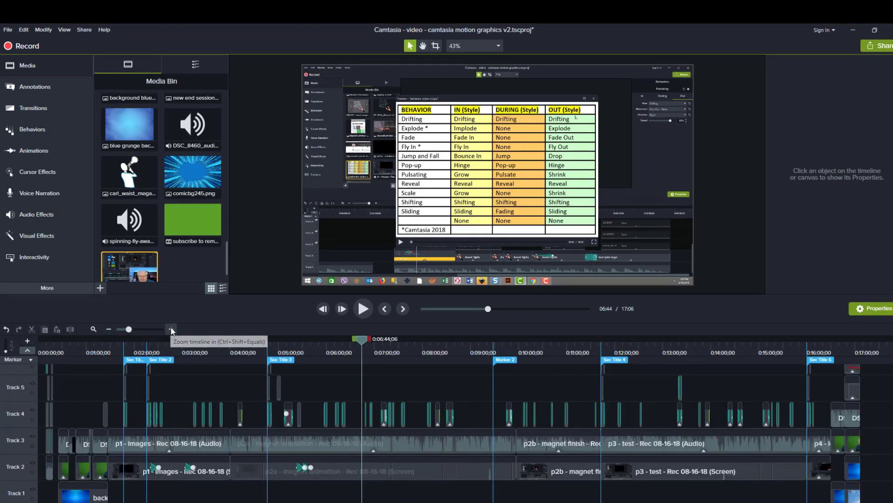
{"action": "left_click", "coordinate": [171, 330]}
{"action": "left_click", "coordinate": [171, 330]}
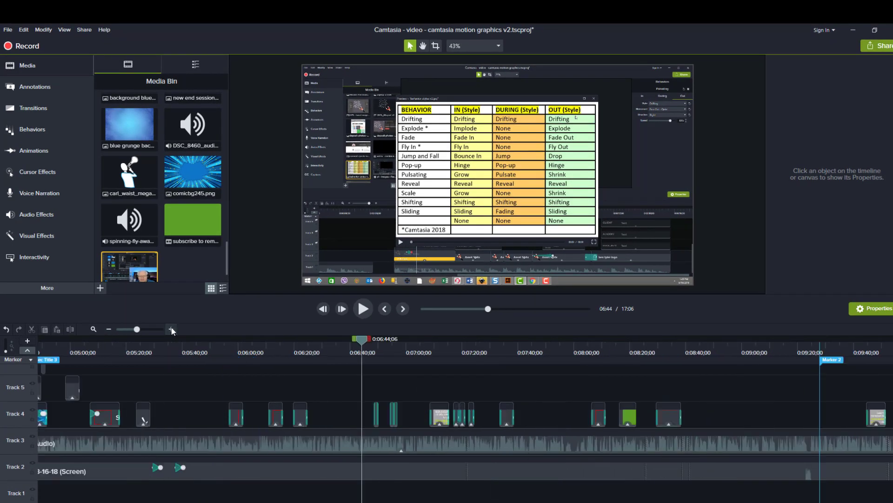
{"action": "left_click", "coordinate": [171, 329]}
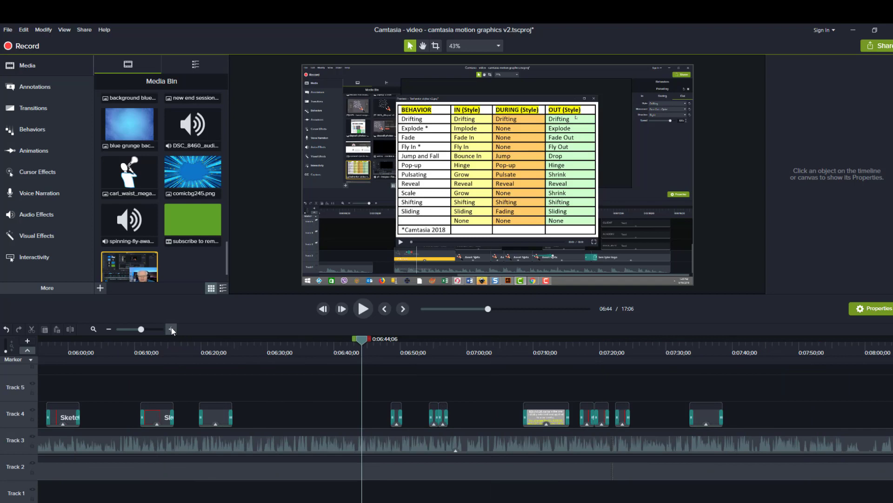
{"action": "left_click", "coordinate": [171, 329]}
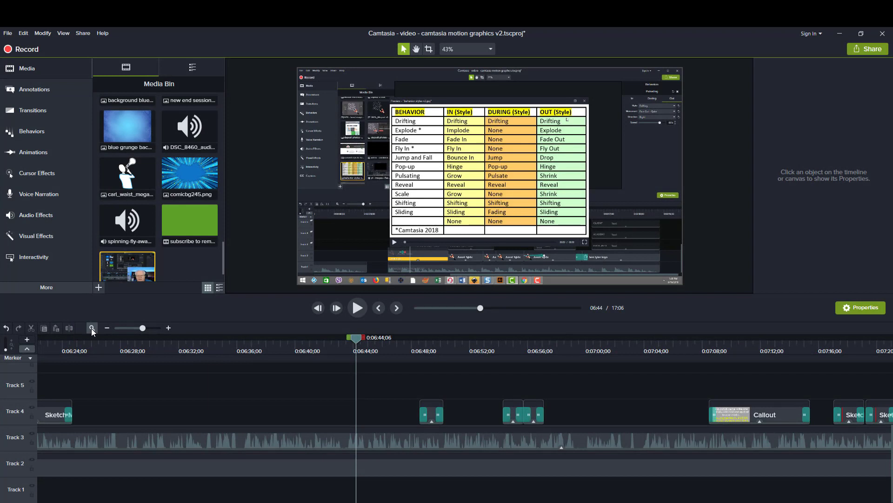
{"action": "left_click", "coordinate": [91, 328]}
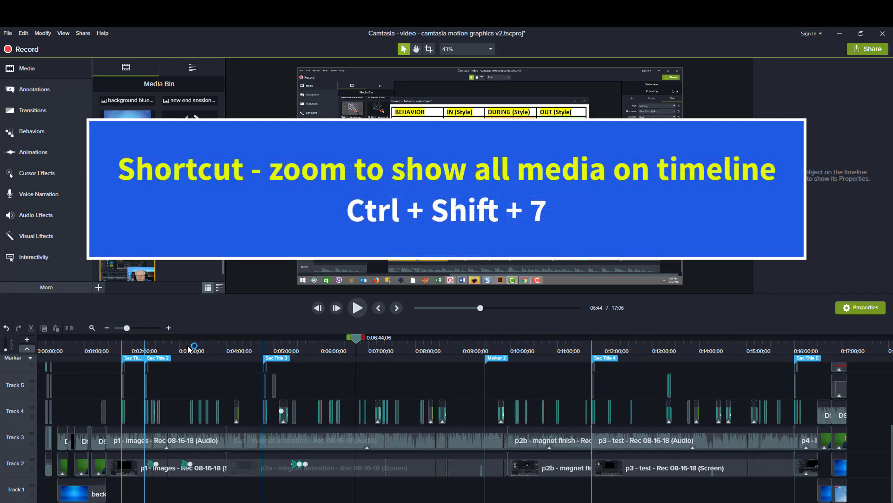
{"action": "left_click", "coordinate": [108, 328]}
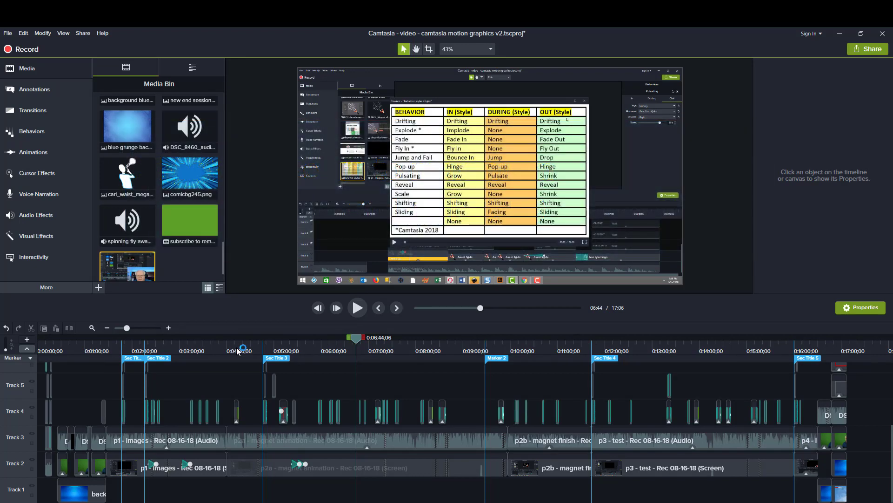
{"action": "left_click", "coordinate": [44, 346]}
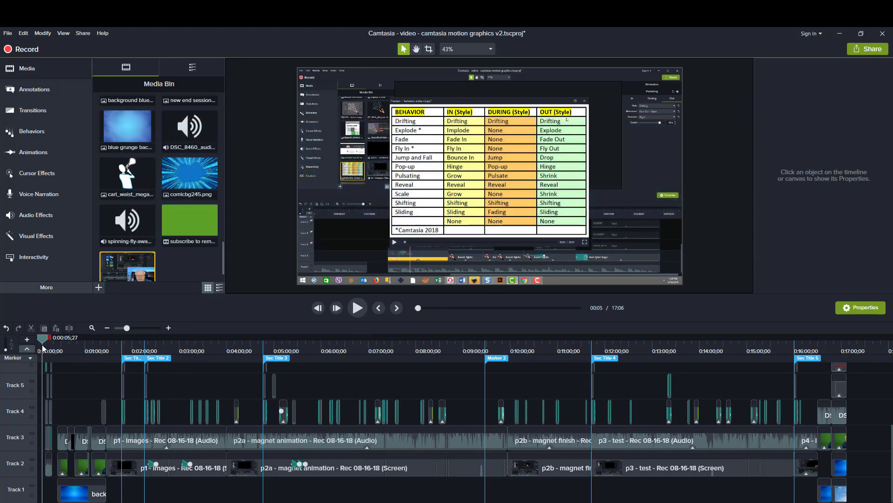
{"action": "left_click_drag", "start_coordinate": [43, 344], "coordinate": [68, 339]}
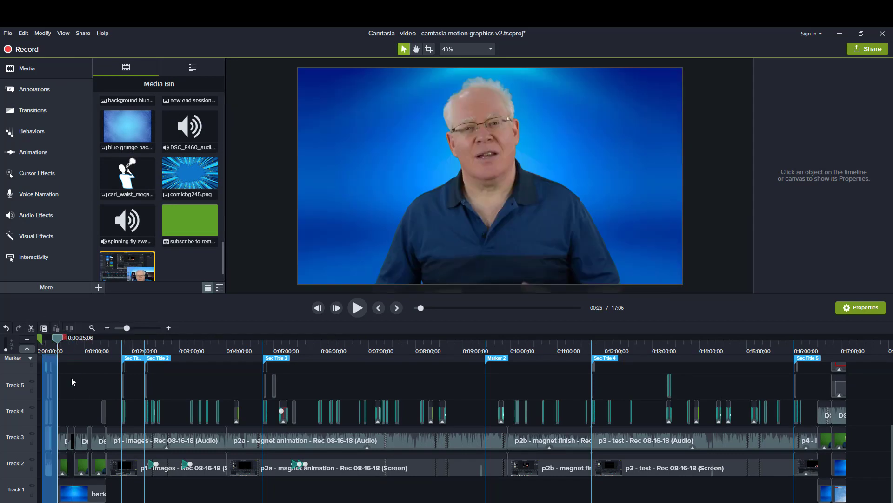
{"action": "key", "text": "ctrl+shift+9"}
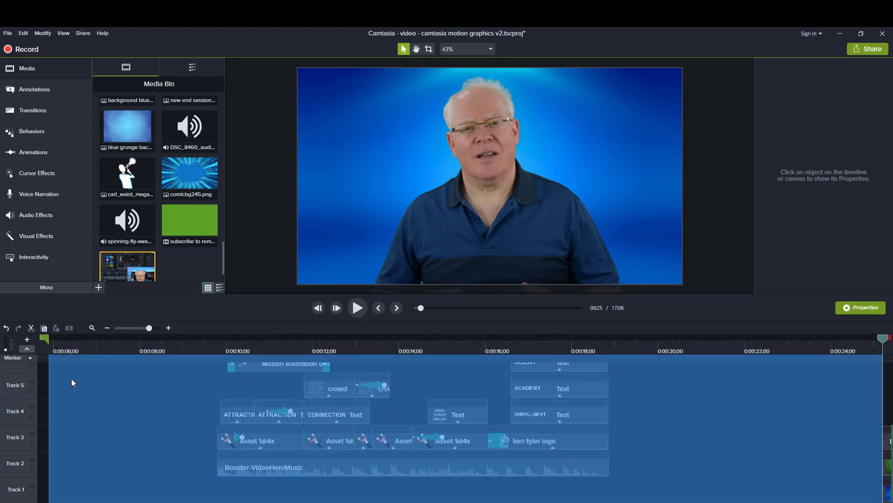
{"action": "left_click", "coordinate": [378, 344]}
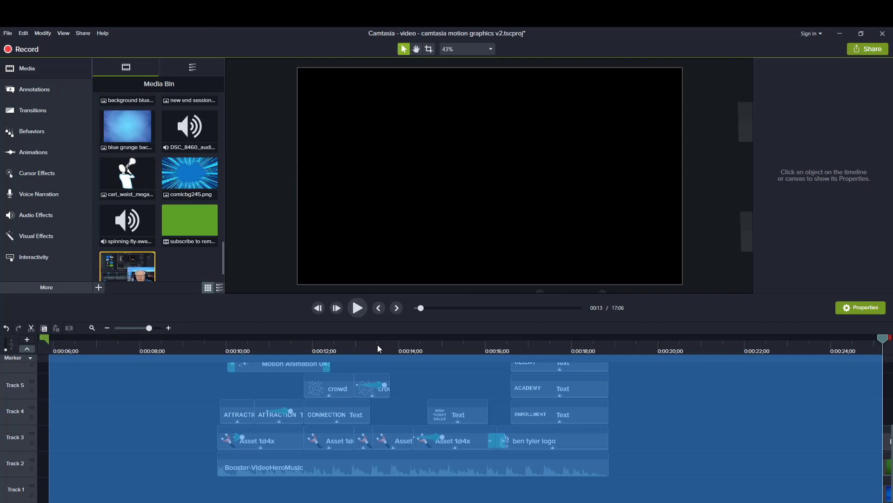
{"action": "left_click", "coordinate": [378, 342]}
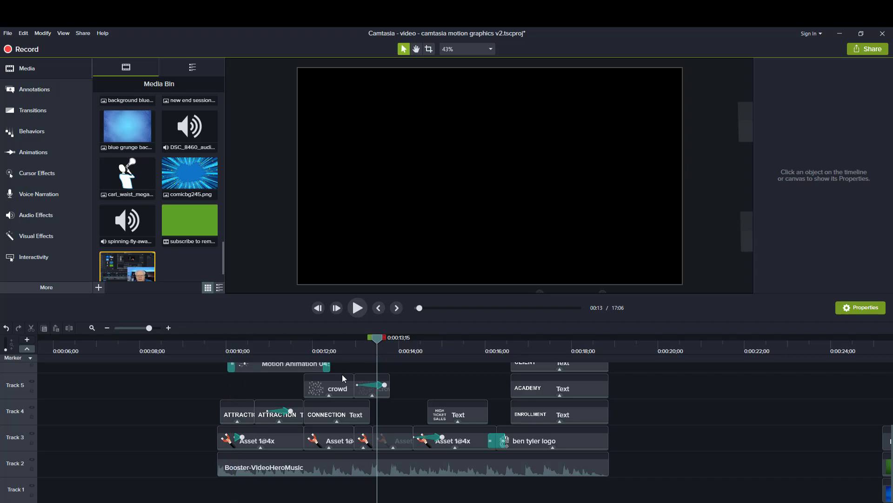
{"action": "left_click", "coordinate": [438, 434]}
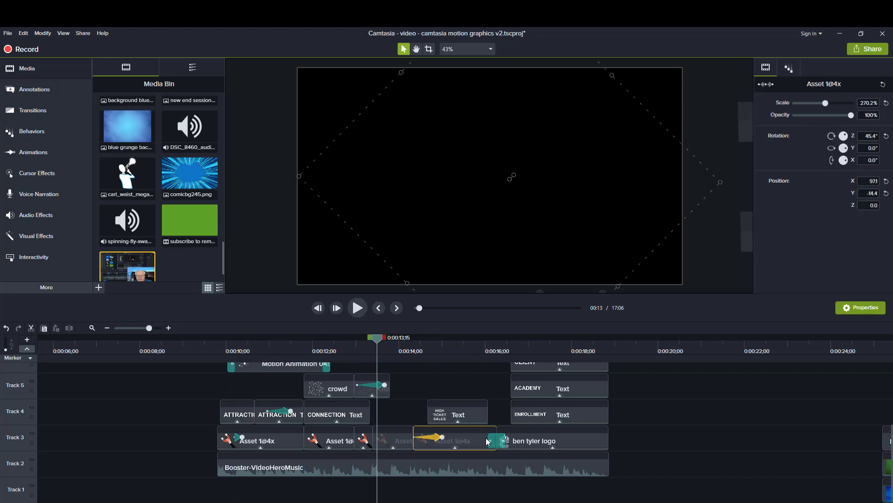
{"action": "left_click", "coordinate": [372, 388]}
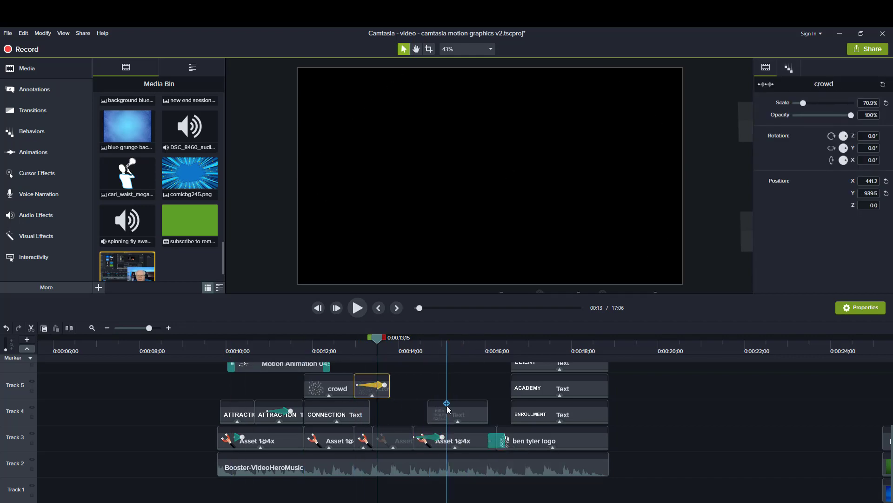
{"action": "left_click", "coordinate": [460, 417]}
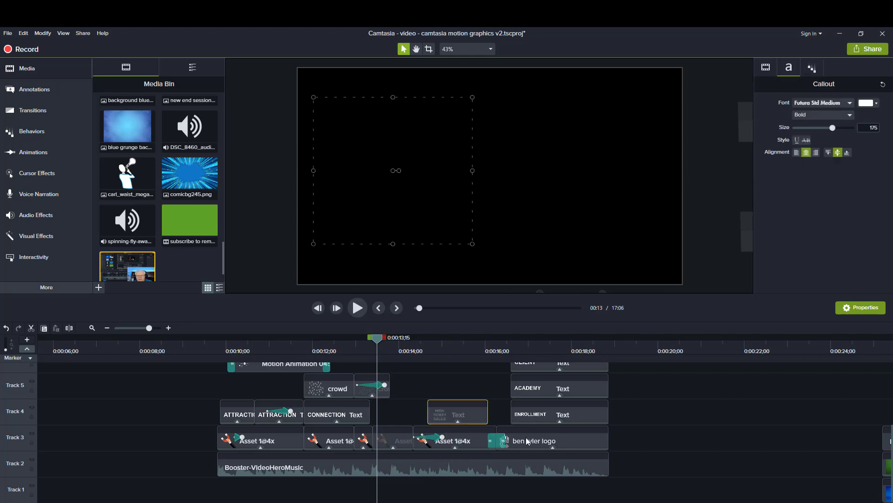
{"action": "left_click", "coordinate": [497, 440]}
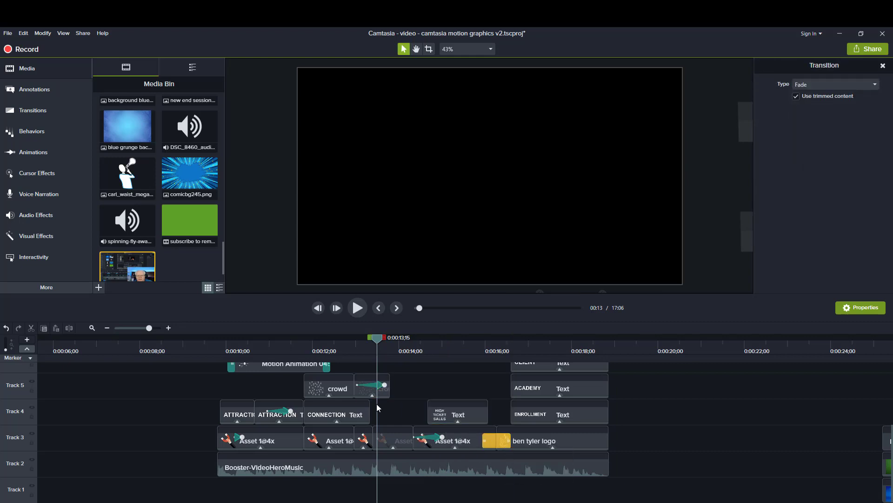
{"action": "left_click", "coordinate": [377, 408]}
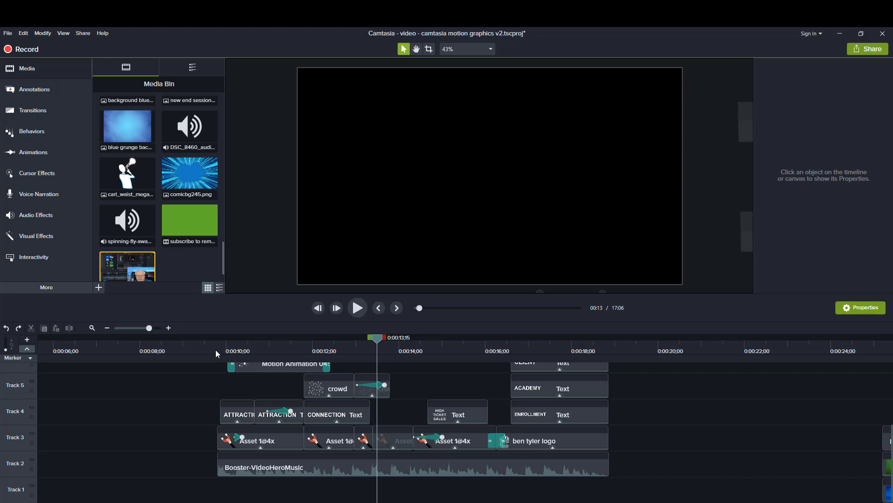
Zoom the timeline out with Ctrl+9, then in three levels using + and Ctrl+=
{"action": "key", "text": "ctrl+9"}
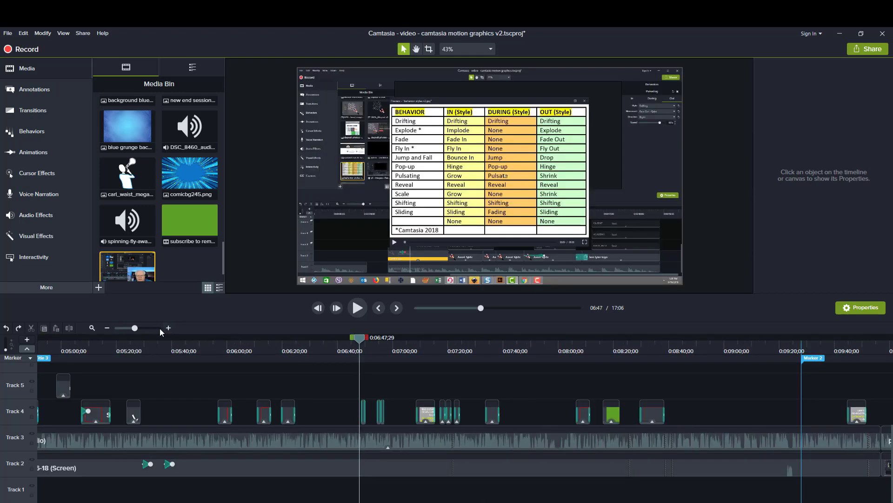
{"action": "left_click", "coordinate": [169, 329]}
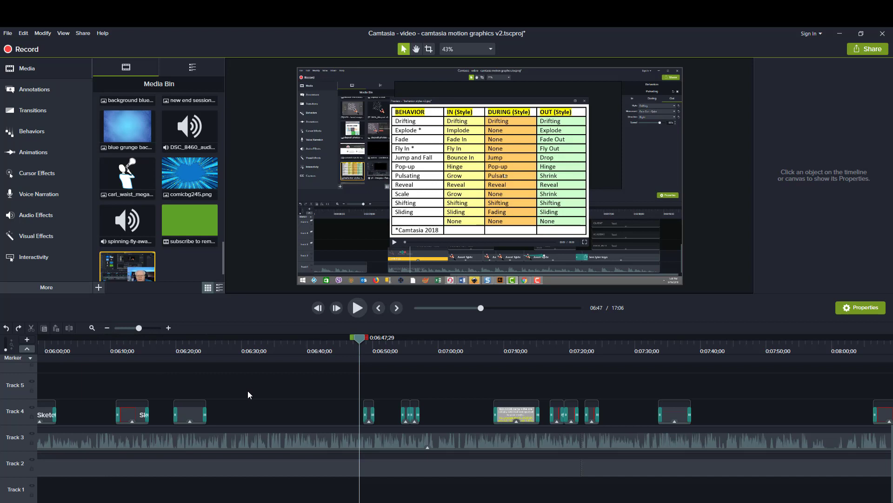
{"action": "key", "text": "ctrl+equal"}
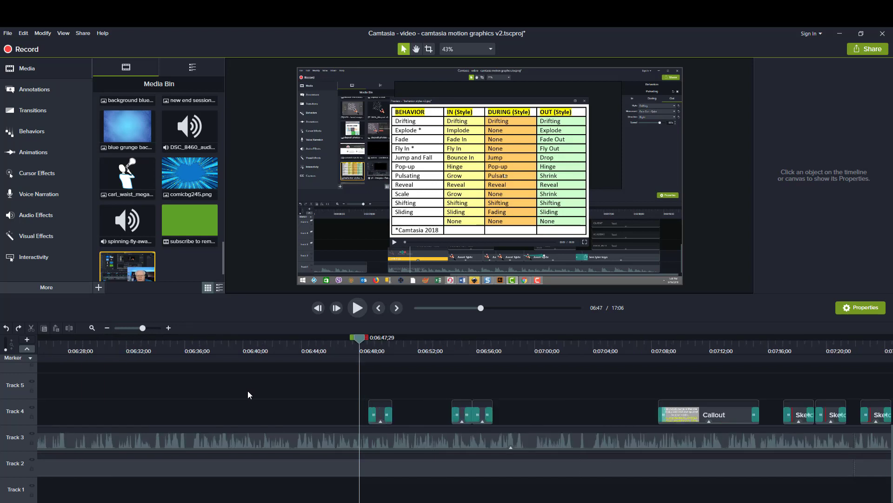
{"action": "key", "text": "ctrl+equal"}
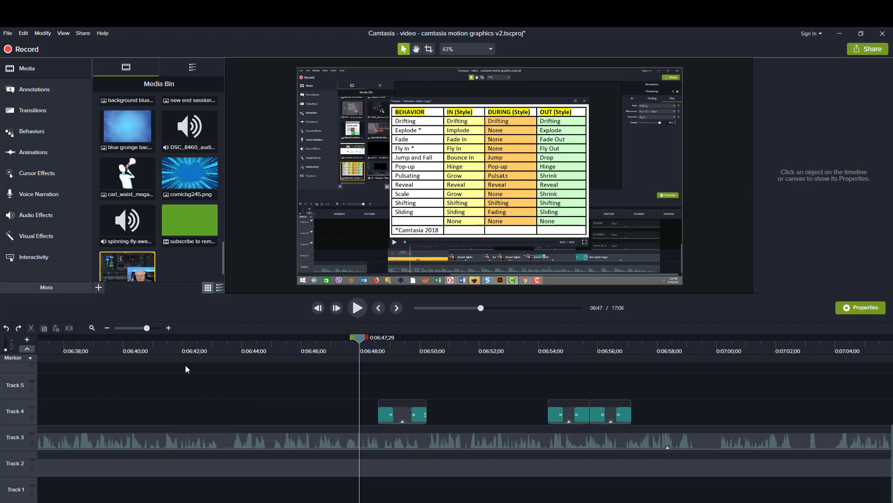
Fit the whole 17:06 project in the timeline and place the playhead at 0:07:53;05
{"action": "left_click", "coordinate": [107, 328]}
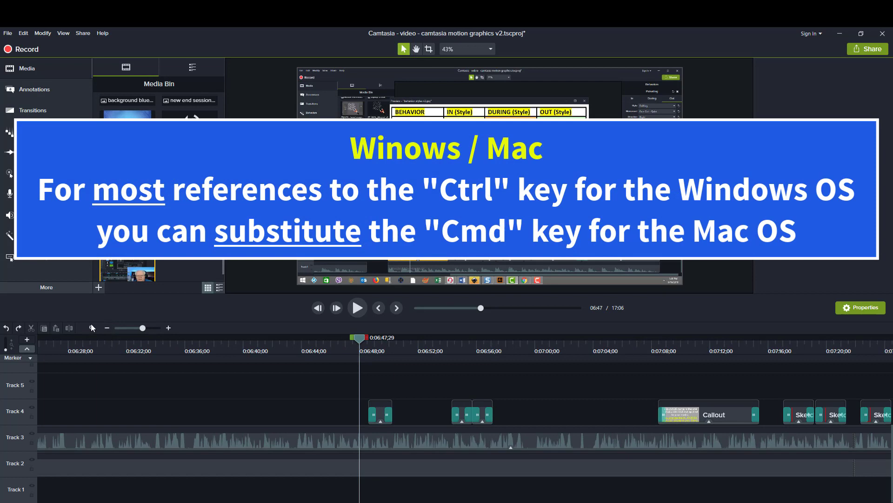
{"action": "left_click", "coordinate": [91, 328]}
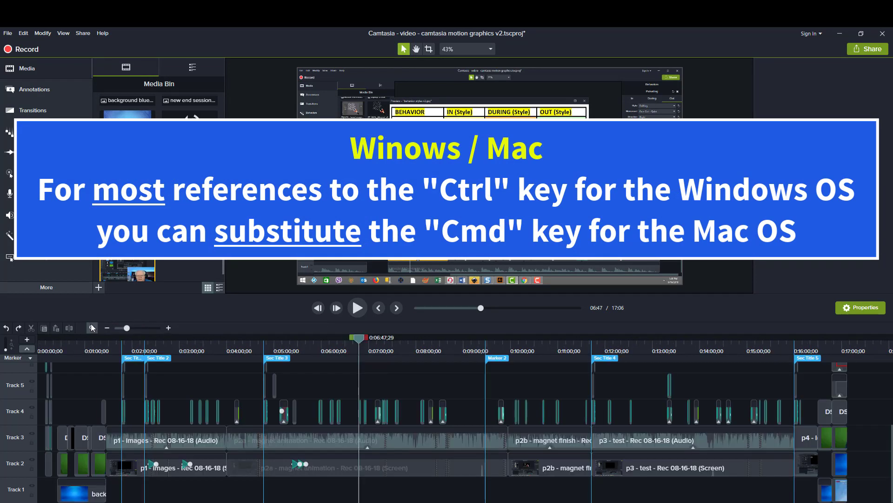
{"action": "left_click", "coordinate": [410, 350]}
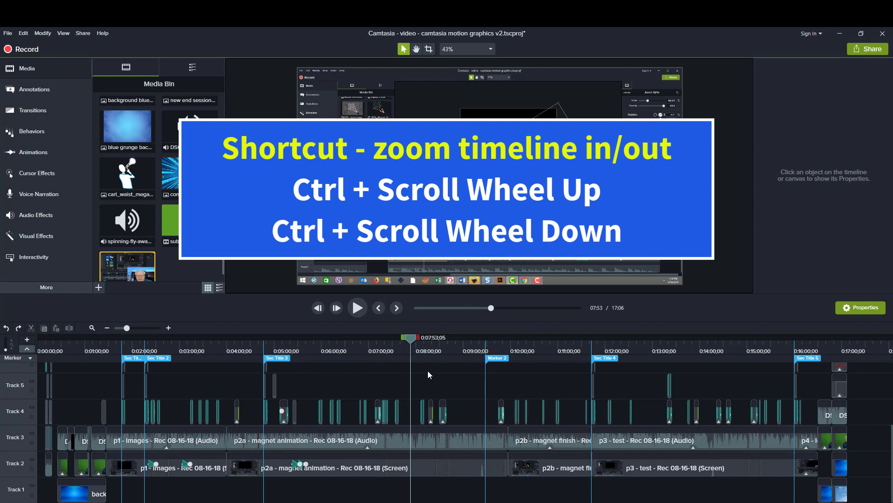
{"action": "scroll", "coordinate": [428, 372], "scroll_direction": "up", "scroll_amount": 1, "text": "ctrl"}
{"action": "scroll", "coordinate": [428, 371], "scroll_direction": "up", "scroll_amount": 1, "text": "ctrl"}
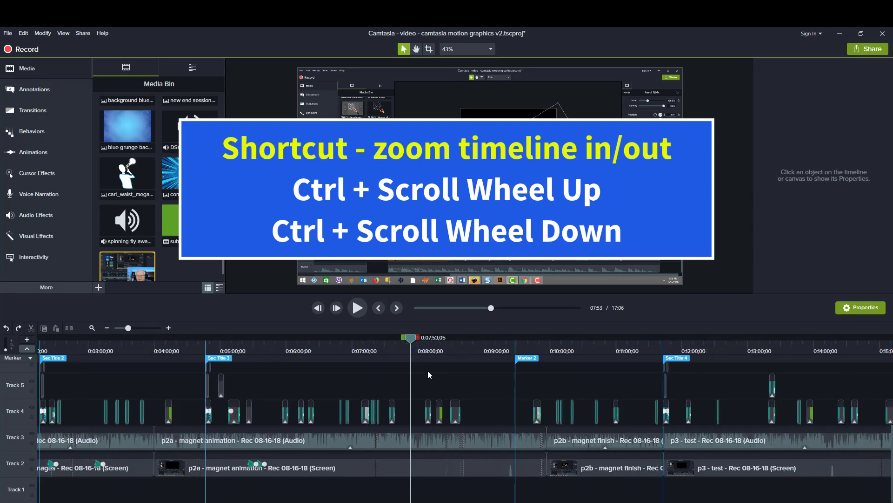
{"action": "scroll", "coordinate": [428, 370], "scroll_direction": "up", "scroll_amount": 1, "text": "ctrl"}
{"action": "scroll", "coordinate": [428, 371], "scroll_direction": "up", "scroll_amount": 1, "text": "ctrl"}
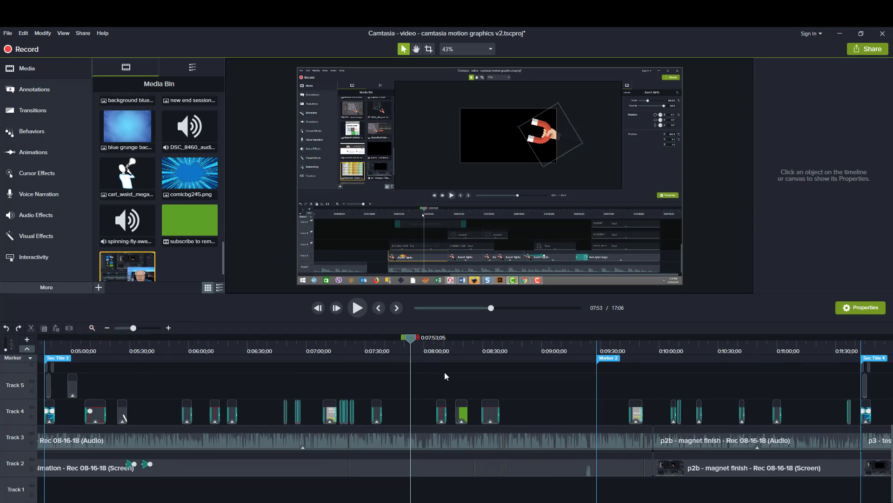
{"action": "scroll", "coordinate": [445, 374], "scroll_direction": "up", "scroll_amount": 1, "text": "ctrl"}
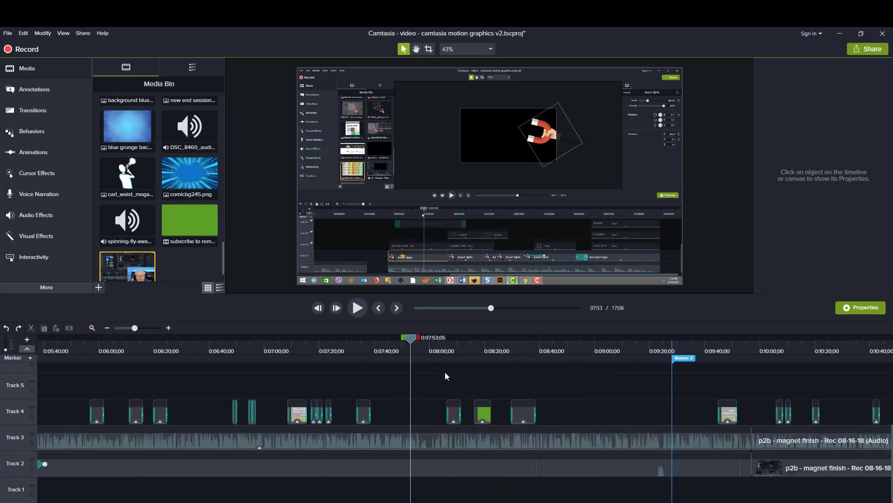
{"action": "scroll", "coordinate": [445, 373], "scroll_direction": "up", "scroll_amount": 3, "text": "ctrl"}
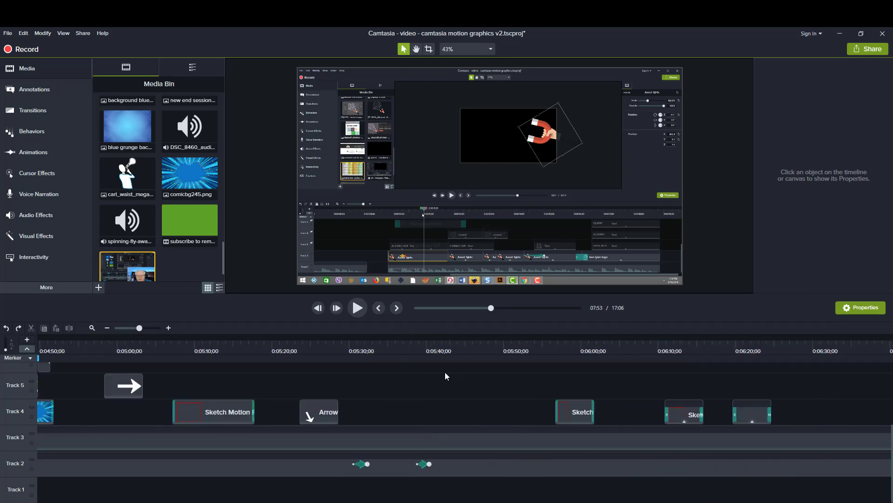
{"action": "scroll", "coordinate": [444, 373], "scroll_direction": "up", "scroll_amount": 2, "text": "ctrl"}
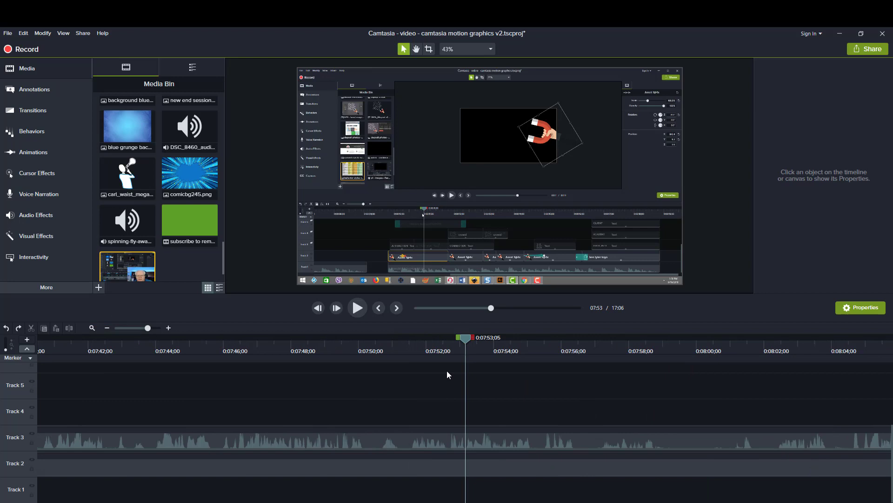
{"action": "scroll", "coordinate": [448, 374], "scroll_direction": "down", "scroll_amount": 3, "text": "ctrl"}
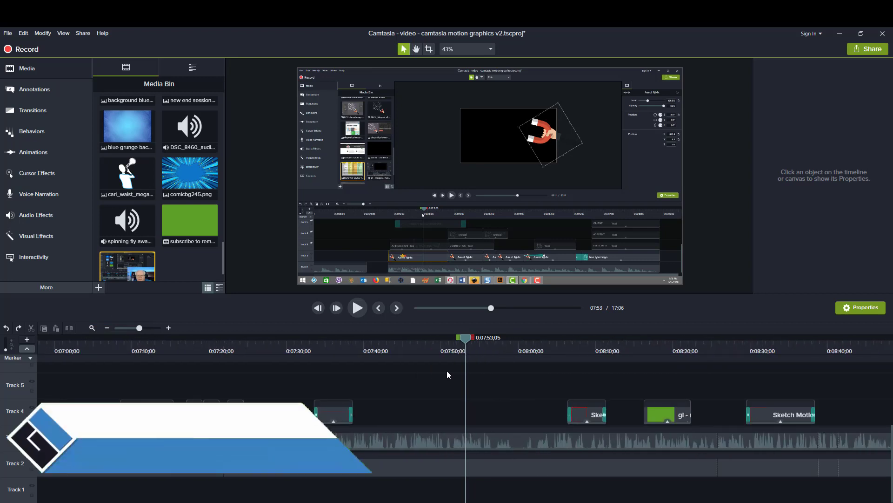
{"action": "scroll", "coordinate": [447, 371], "scroll_direction": "down", "scroll_amount": 4, "text": "ctrl"}
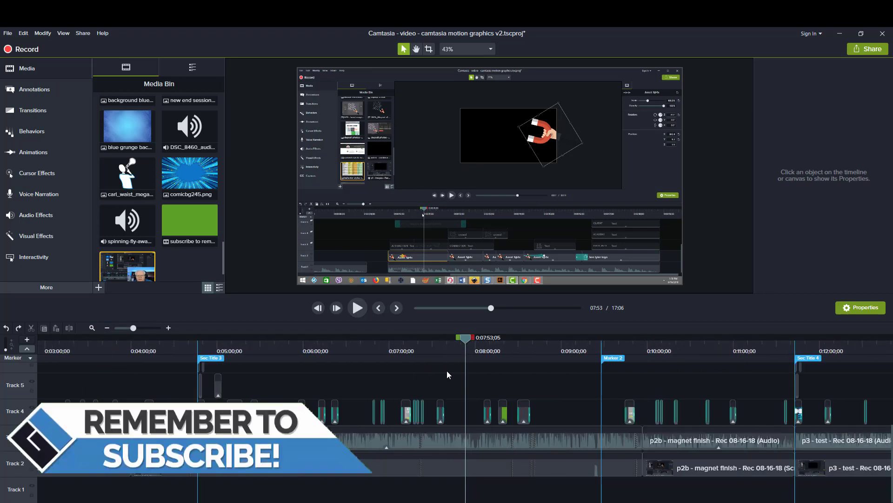
{"action": "scroll", "coordinate": [447, 371], "scroll_direction": "down", "scroll_amount": 3, "text": "ctrl"}
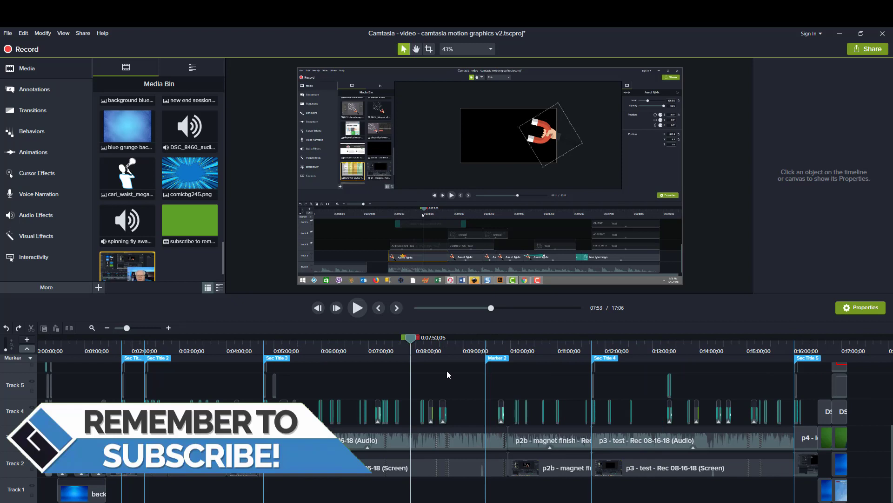
{"action": "scroll", "coordinate": [442, 370], "scroll_direction": "down", "scroll_amount": 1, "text": "ctrl"}
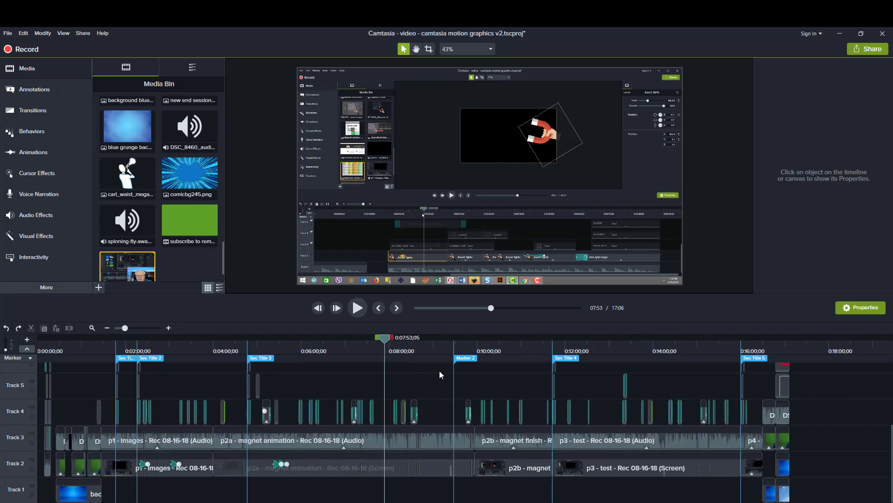
{"action": "scroll", "coordinate": [439, 370], "scroll_direction": "down", "scroll_amount": 1, "text": "ctrl"}
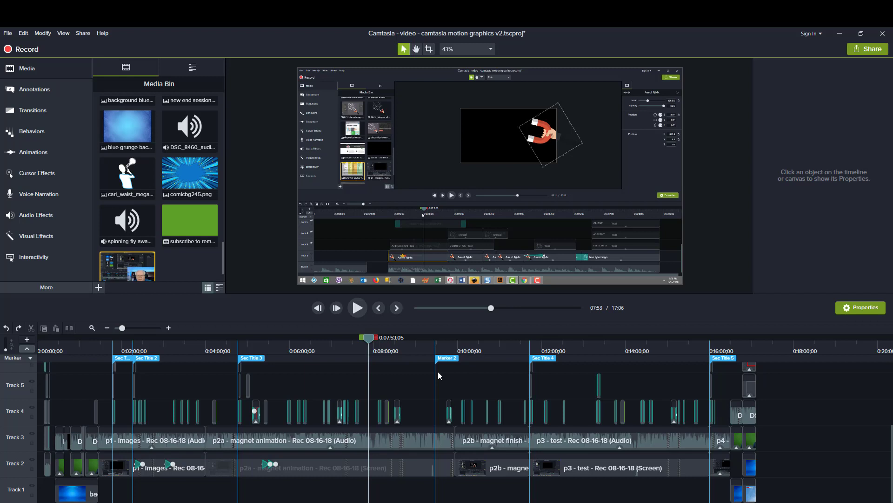
{"action": "scroll", "coordinate": [438, 372], "scroll_direction": "up", "scroll_amount": 1, "text": "ctrl"}
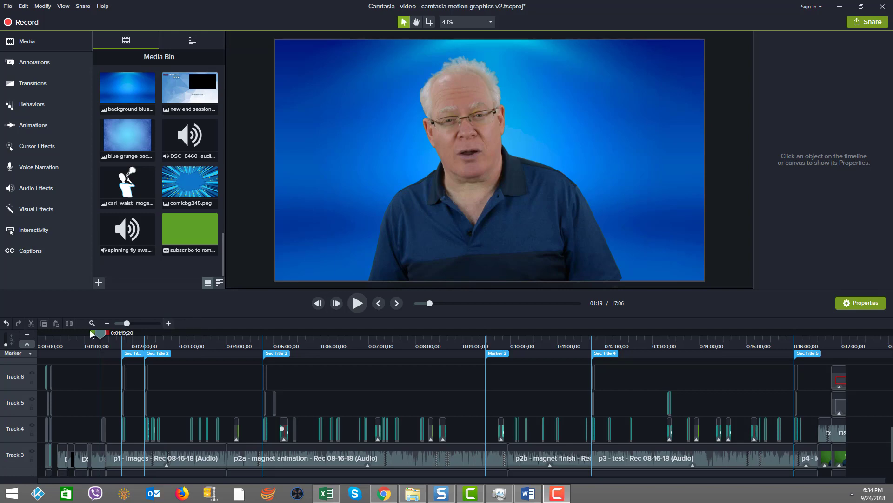
Jump the playhead from 0:00:51;28 to the 17:06 end with Ctrl+End, then back with Ctrl+Home
{"action": "left_click", "coordinate": [77, 347]}
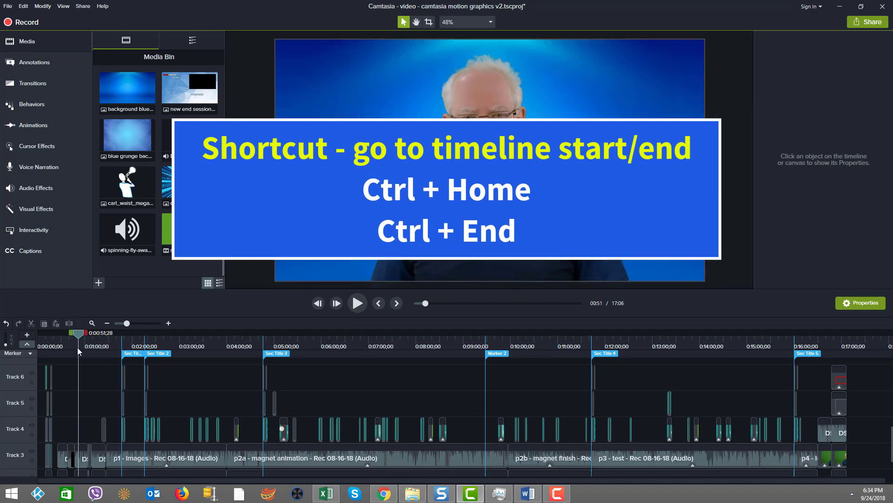
{"action": "key", "text": "ctrl+End"}
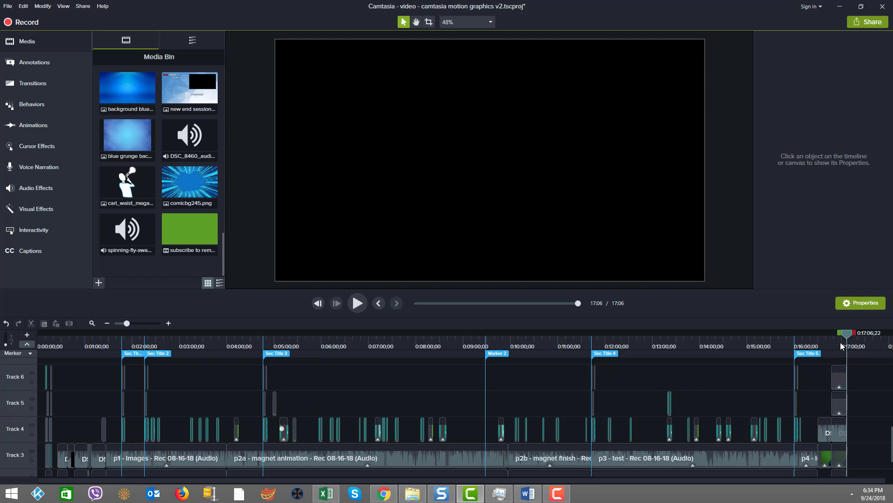
{"action": "key", "text": "ctrl+Home"}
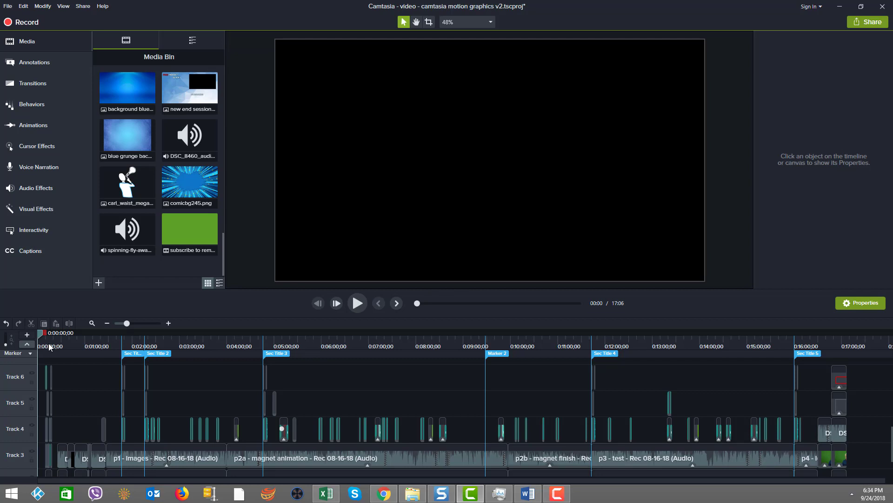
Select from 0:00 through 0:17:06;22 with Ctrl+Shift+End
{"action": "key", "text": "ctrl+shift+End"}
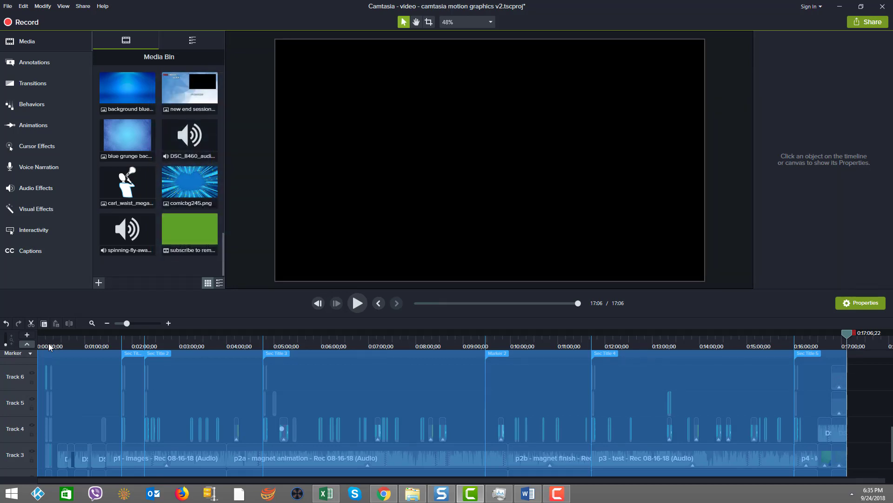
Select from the Sec Title 3 marker at 0:04:46;14 to Marker 2 with Ctrl+Shift+], then right-click it
{"action": "left_click", "coordinate": [218, 342]}
{"action": "left_click", "coordinate": [222, 335]}
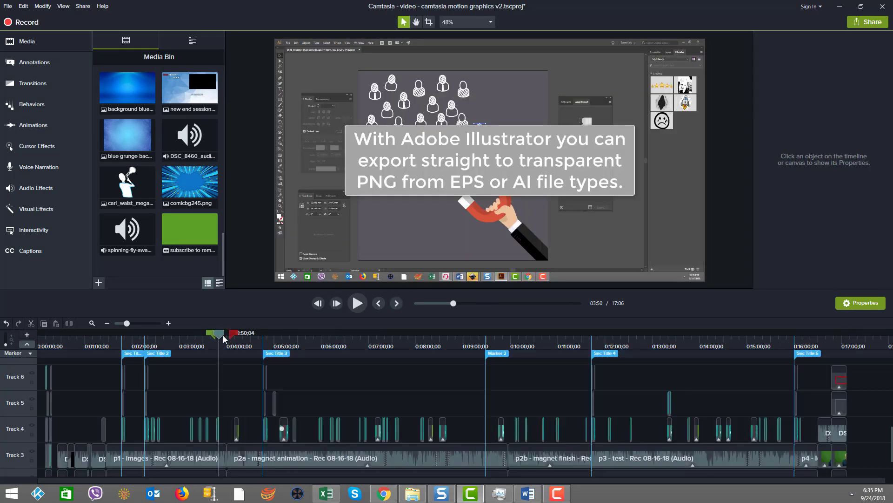
{"action": "left_click_drag", "start_coordinate": [222, 335], "coordinate": [311, 345]}
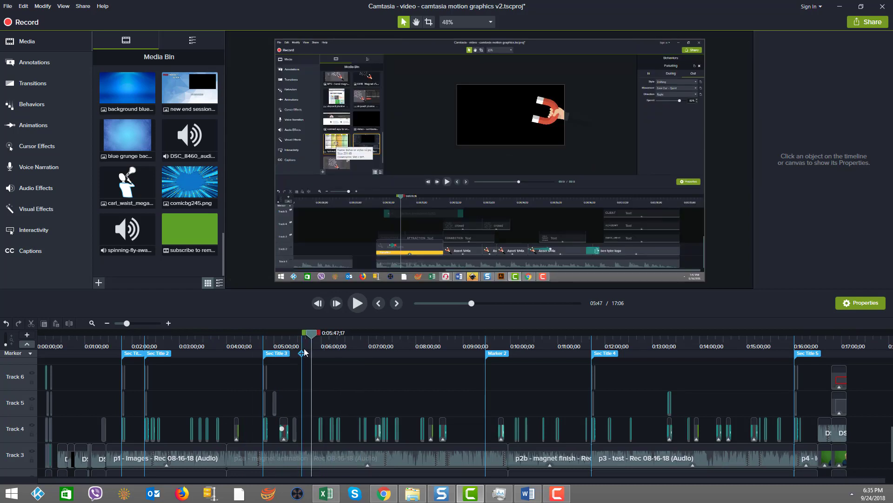
{"action": "left_click", "coordinate": [248, 344]}
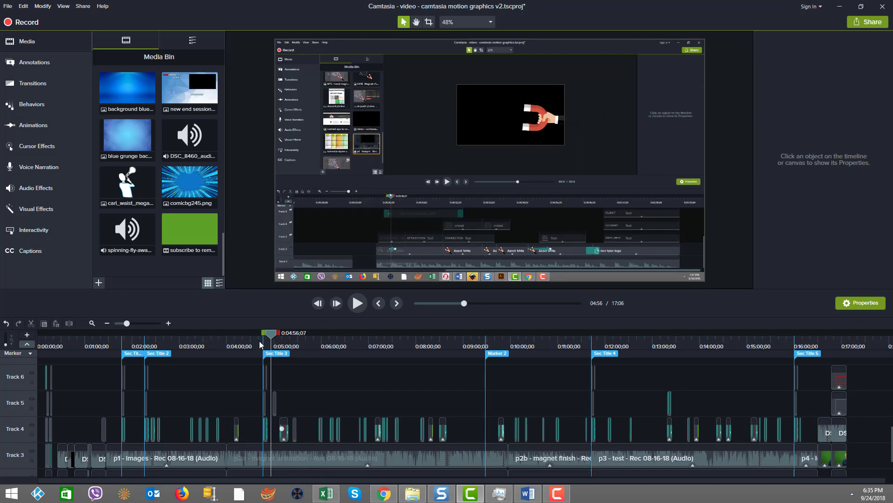
{"action": "left_click", "coordinate": [282, 355]}
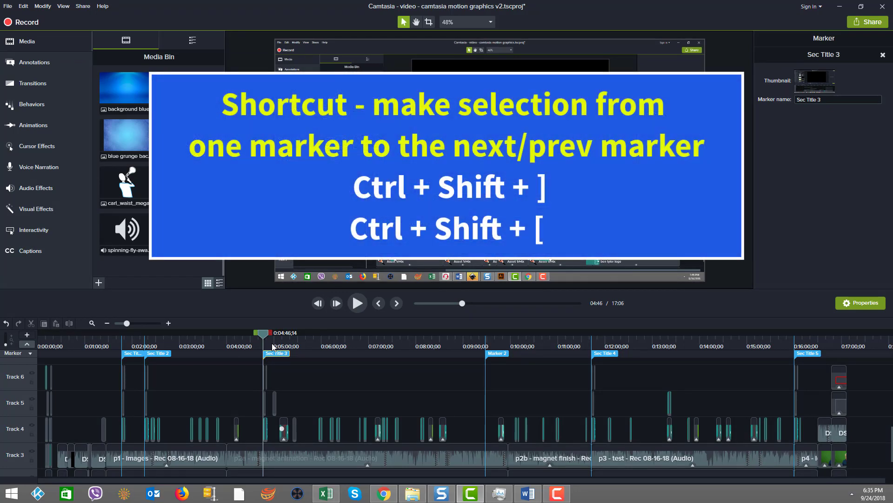
{"action": "key", "text": "ctrl+shift+bracketright"}
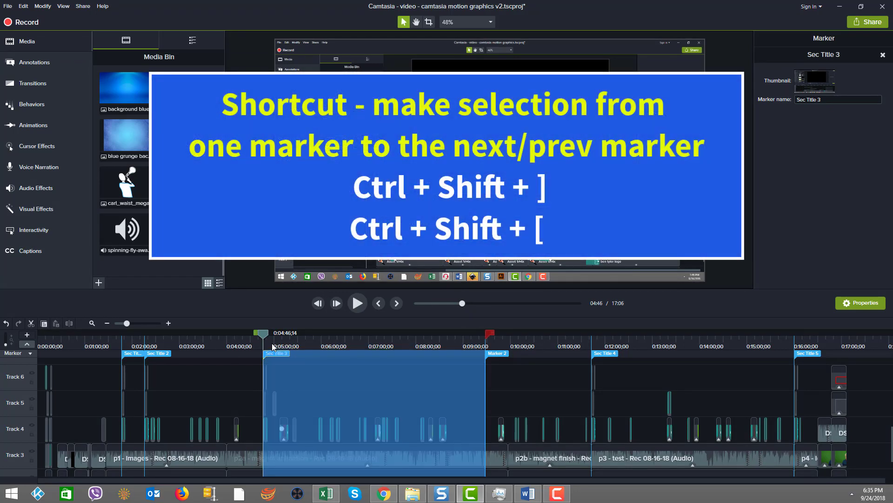
{"action": "right_click", "coordinate": [369, 378]}
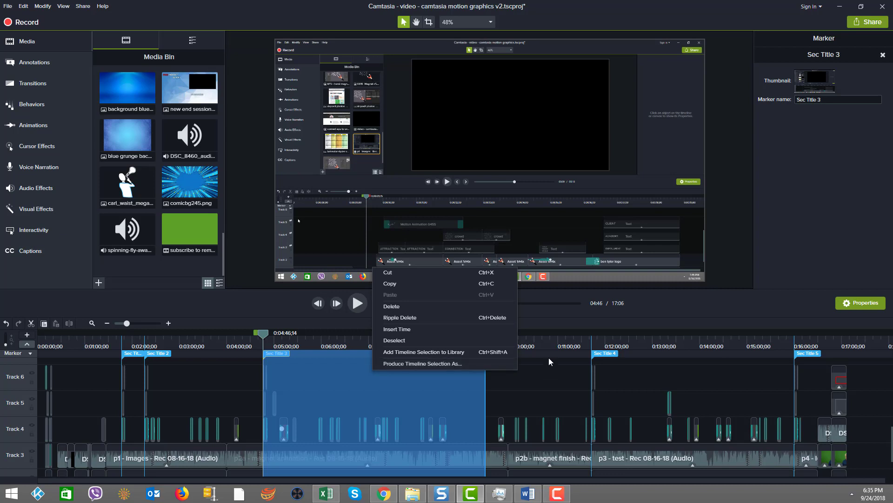
Select the stretch from Marker 2 to 11:15 and right-click it for options
{"action": "left_click", "coordinate": [540, 345]}
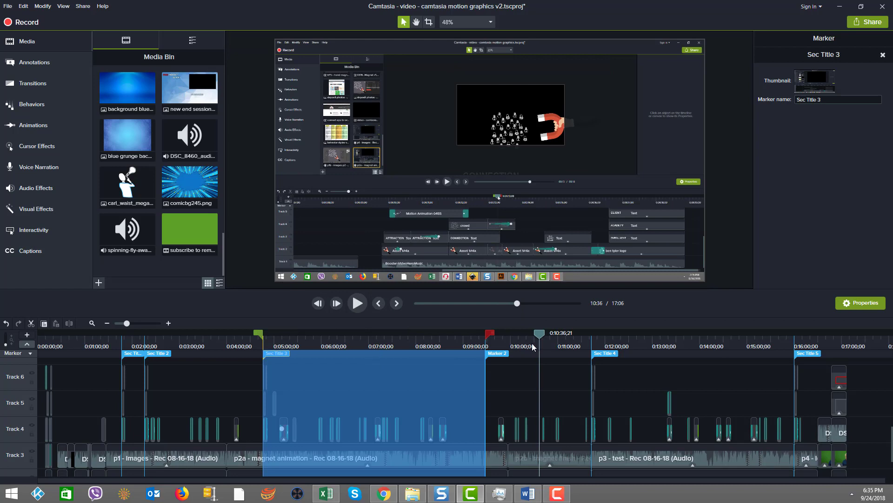
{"action": "left_click", "coordinate": [501, 355]}
{"action": "left_click", "coordinate": [508, 339]}
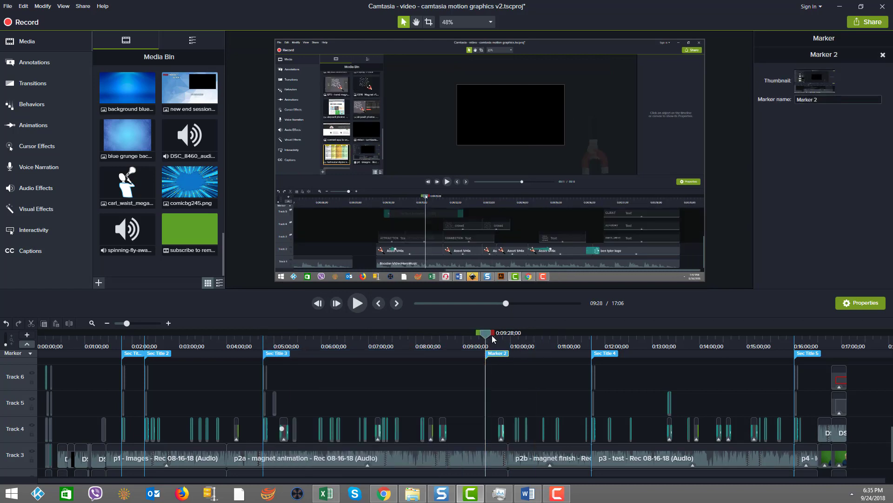
{"action": "left_click", "coordinate": [526, 342]}
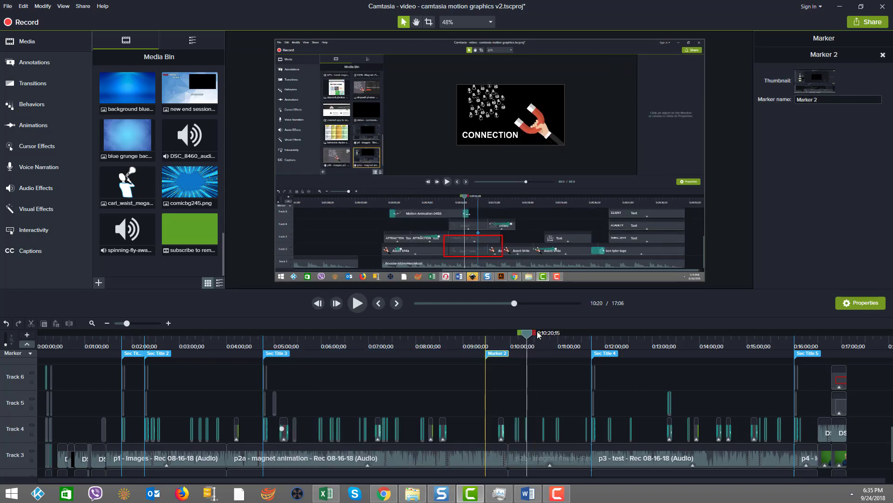
{"action": "left_click_drag", "start_coordinate": [535, 337], "coordinate": [499, 334]}
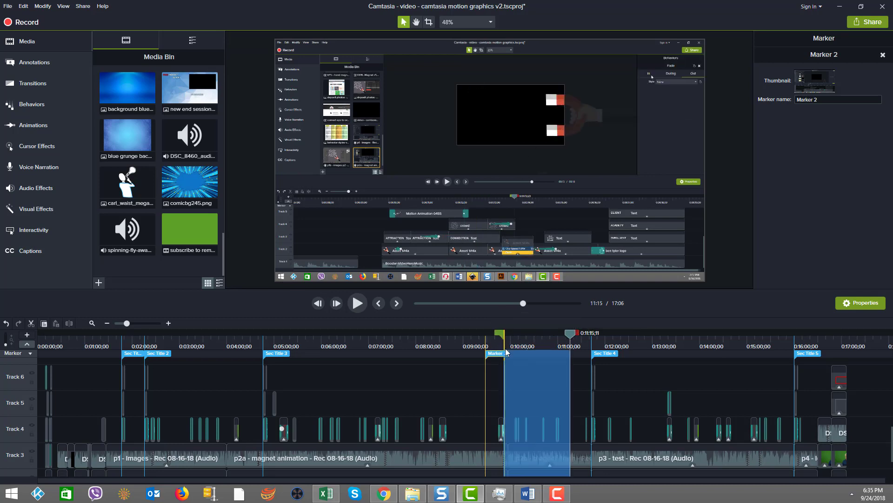
{"action": "right_click", "coordinate": [548, 395]}
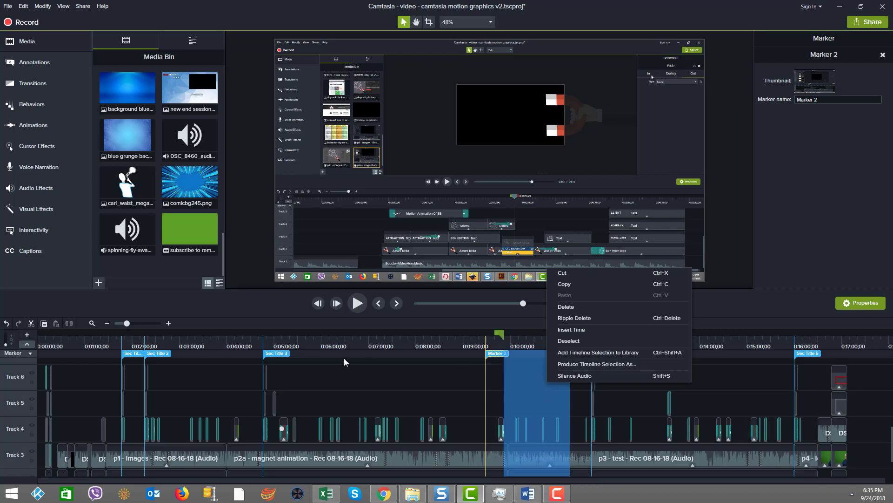
Add Marker 3 at 6:01 and Marker 4 at 0:07:03;20
{"action": "left_click", "coordinate": [322, 349]}
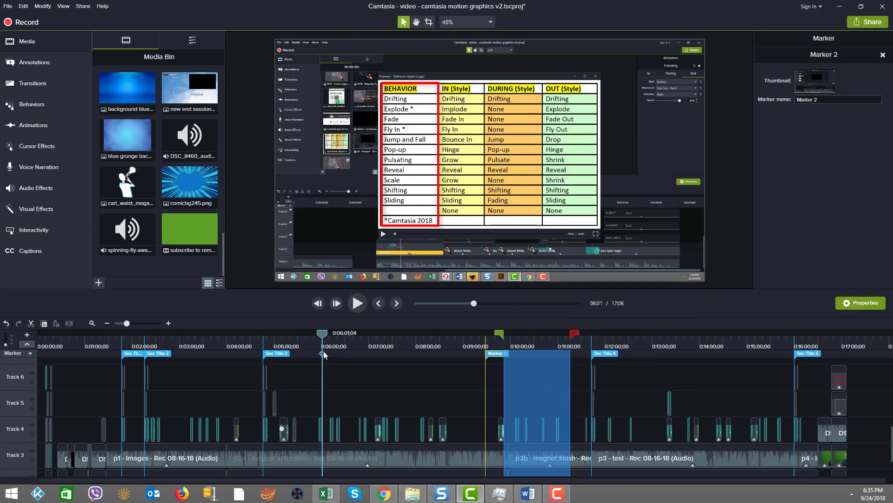
{"action": "left_click", "coordinate": [324, 357]}
{"action": "left_click", "coordinate": [324, 357]}
{"action": "left_click", "coordinate": [371, 357]}
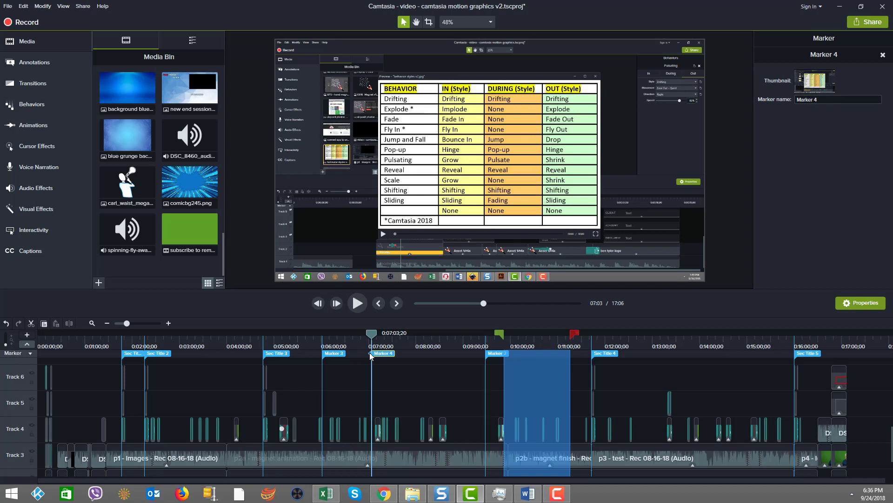
Jump the playhead back and forth between Marker 3 and Marker 4, ending on Marker 3
{"action": "key", "text": "ctrl+bracketleft"}
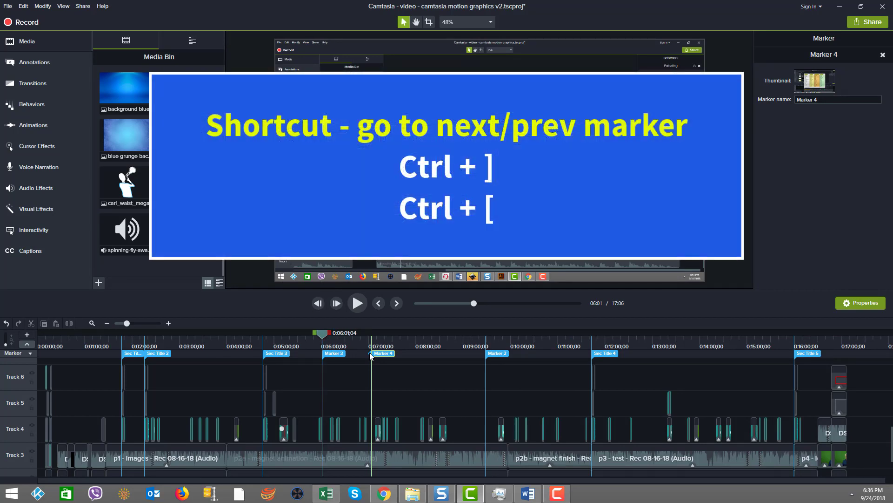
{"action": "key", "text": "ctrl+bracketright"}
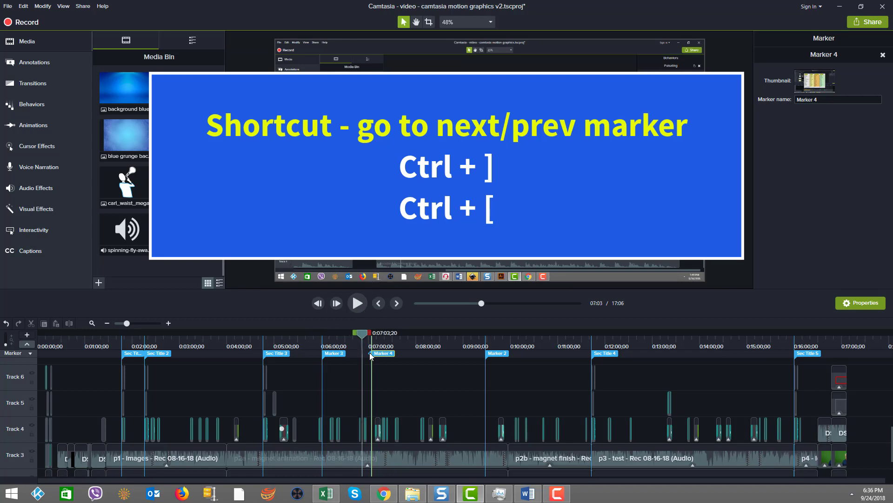
{"action": "key", "text": "ctrl+bracketleft"}
{"action": "key", "text": "ctrl+bracketright"}
{"action": "key", "text": "ctrl+bracketleft"}
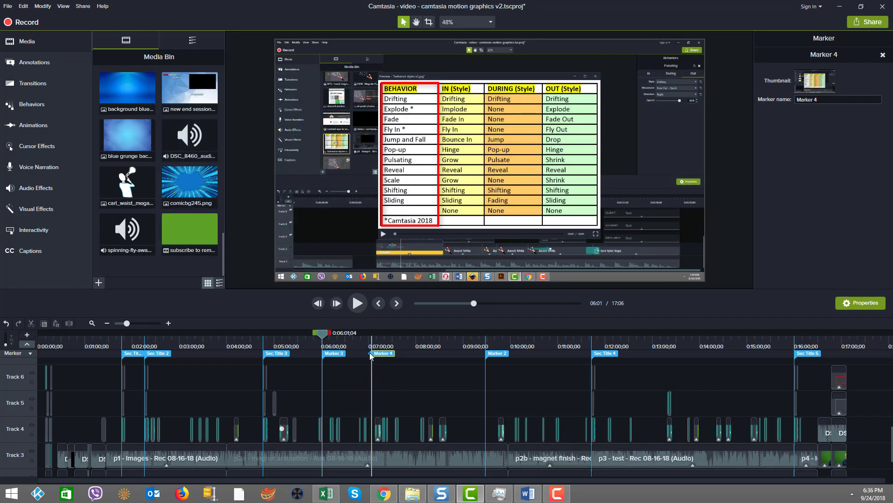
Select from Marker 3 out to Sec Title 5, then clear the selection at 0:05:37
{"action": "key", "text": "ctrl+shift+bracketright"}
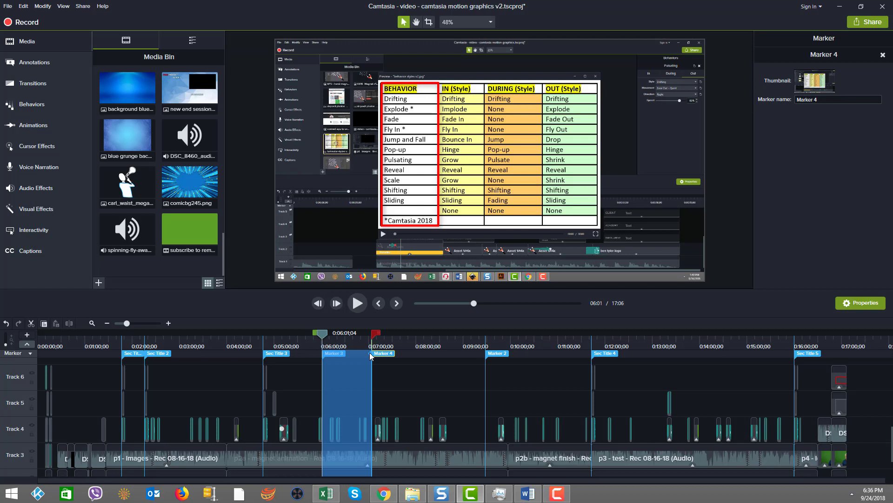
{"action": "key", "text": "ctrl+shift+bracketright"}
{"action": "key", "text": "ctrl+shift+bracketright"}
{"action": "key", "text": "ctrl+shift+bracketright"}
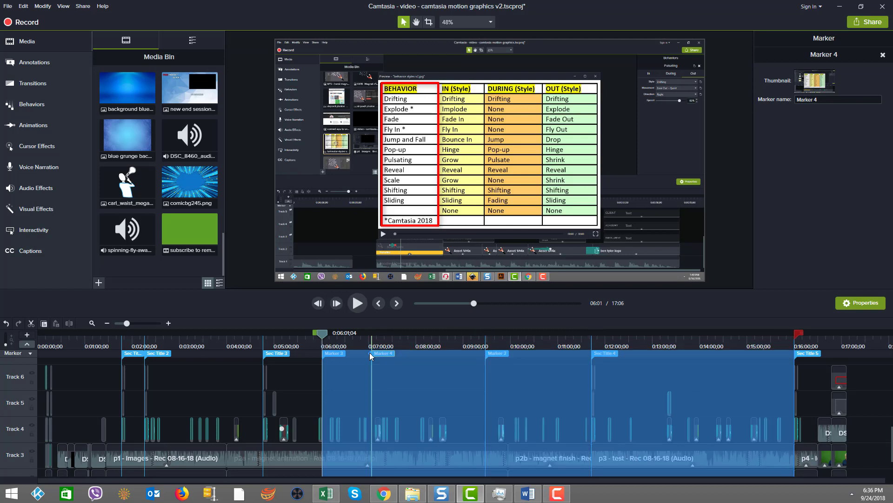
{"action": "left_click", "coordinate": [304, 347]}
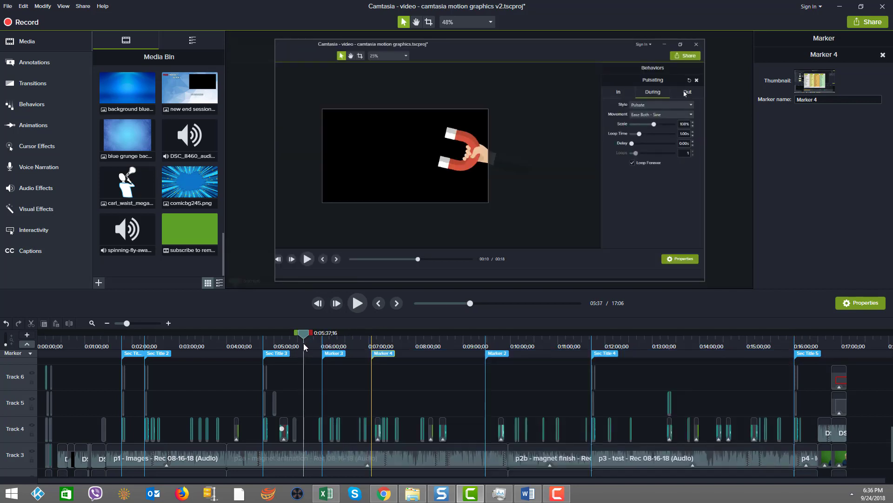